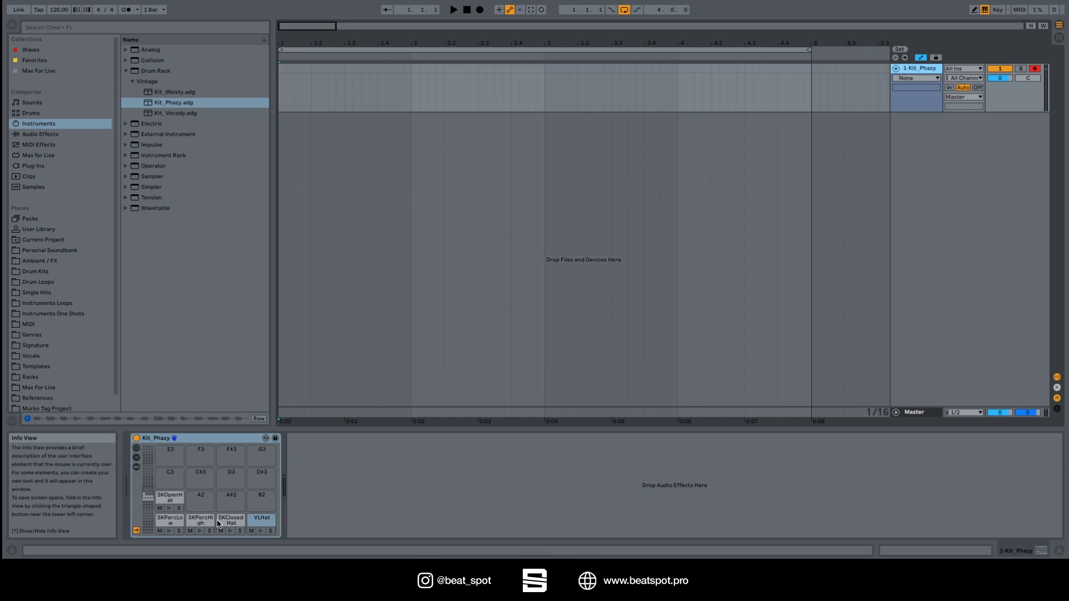
Step: Show the macro controls and the chain list of the Kit_Phazy drum rack
{"action": "left_click", "coordinate": [136, 451]}
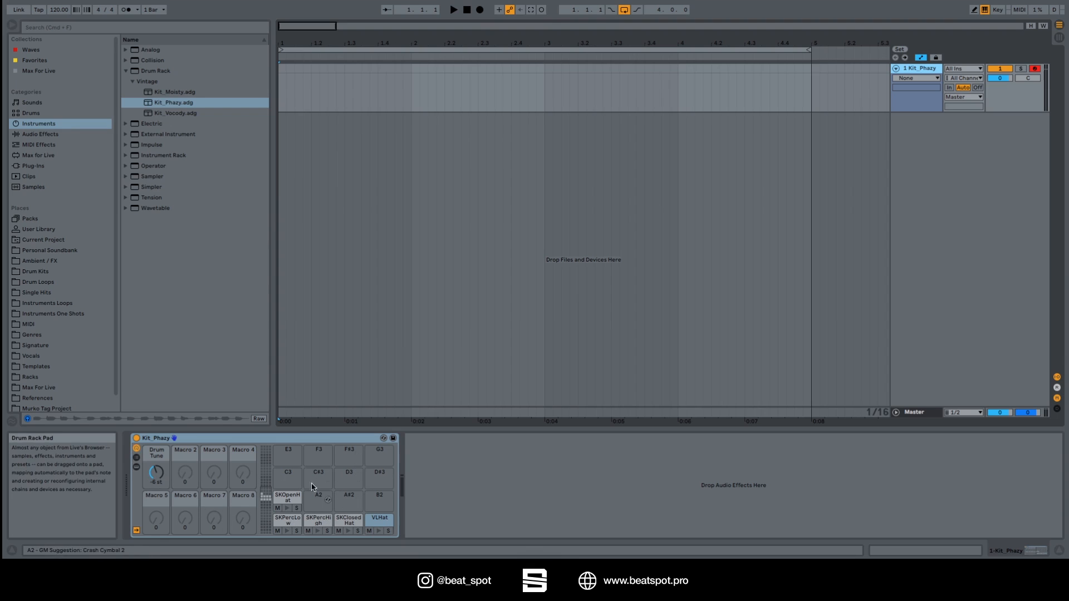
{"action": "left_click", "coordinate": [137, 459]}
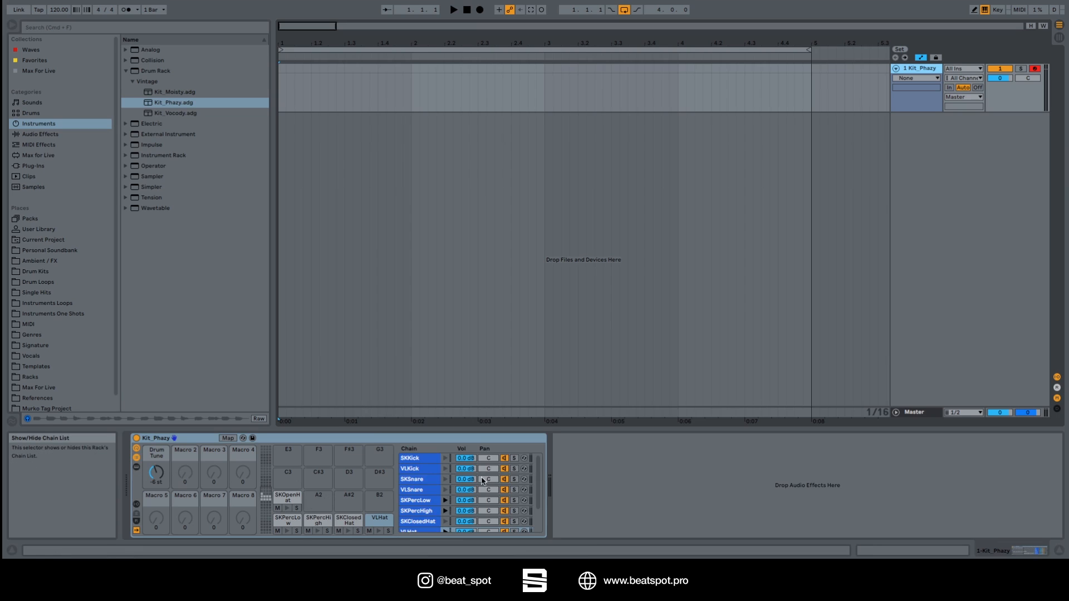
{"action": "scroll", "coordinate": [432, 469], "scroll_direction": "down", "scroll_amount": 2}
{"action": "scroll", "coordinate": [432, 469], "scroll_direction": "up", "scroll_amount": 2}
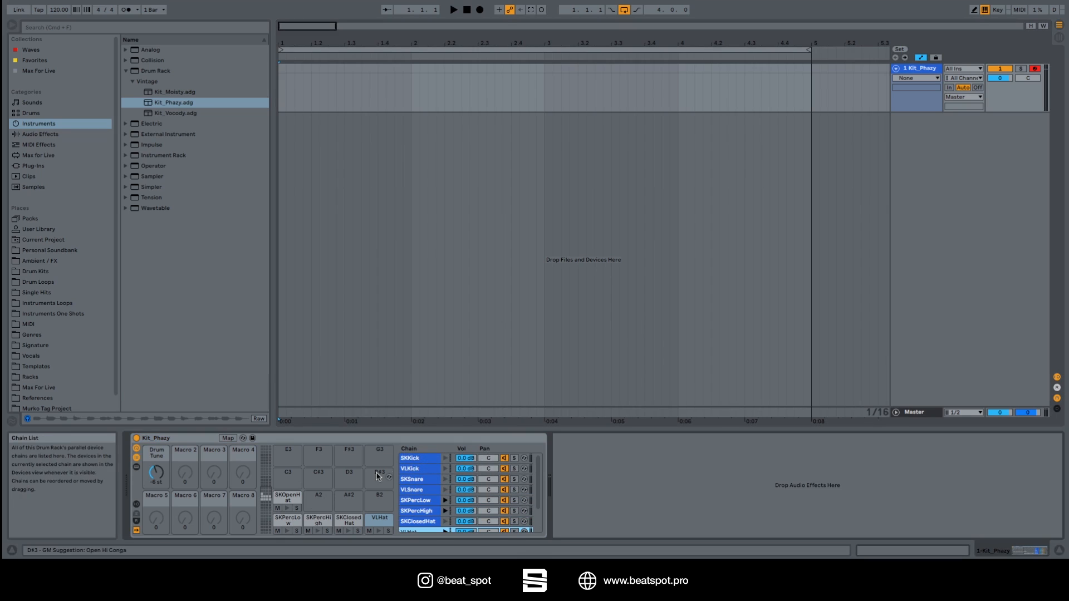
Step: Switch the drum rack's visible pads between the C1–D#2 and E2–G3 ranges
{"action": "left_click", "coordinate": [266, 505]}
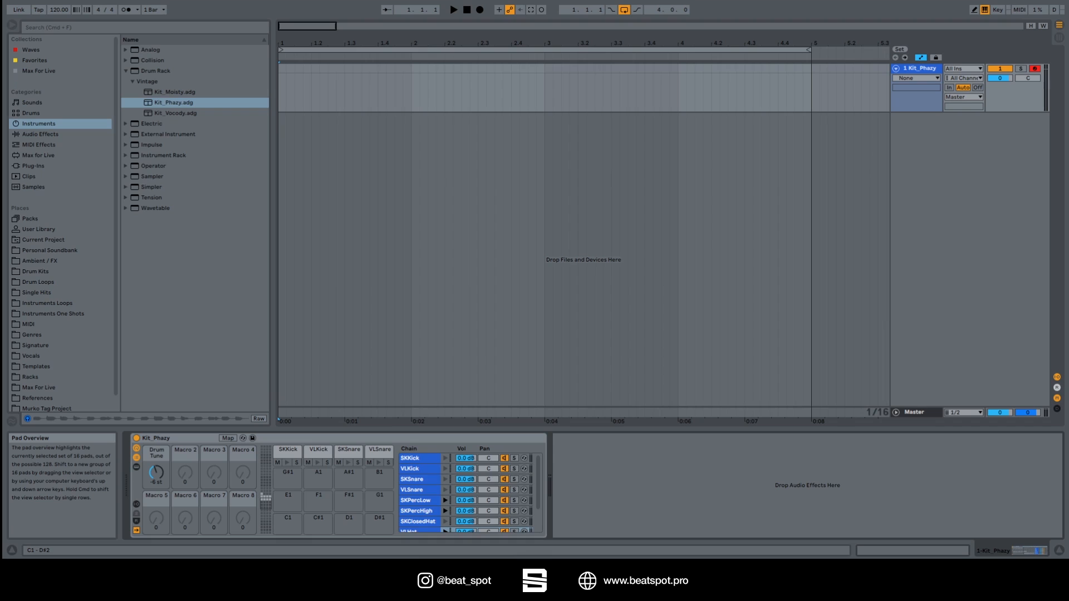
{"action": "key", "text": "Up"}
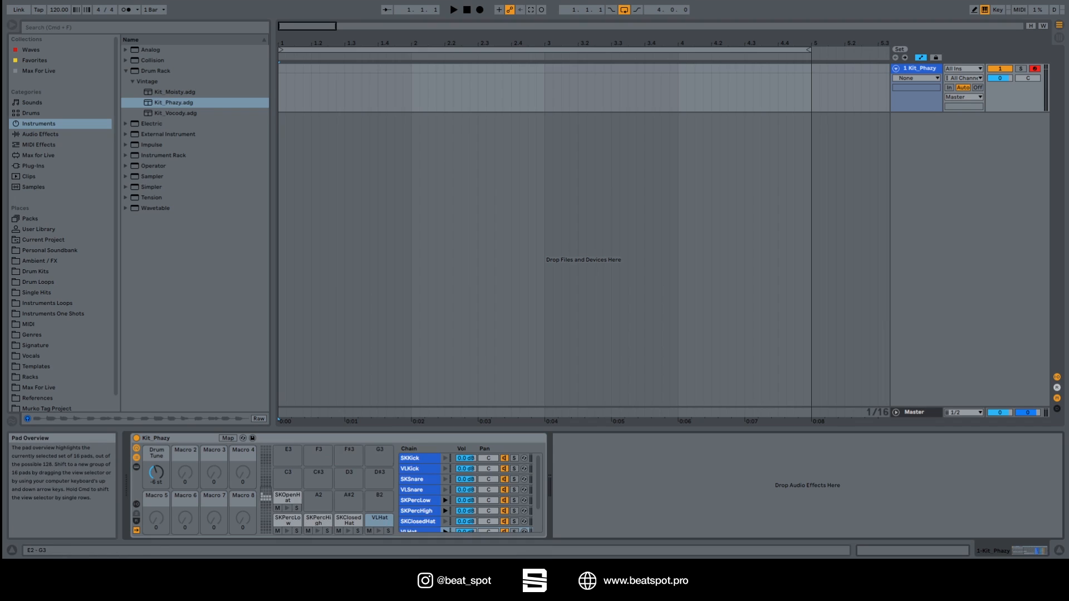
{"action": "key", "text": "Down"}
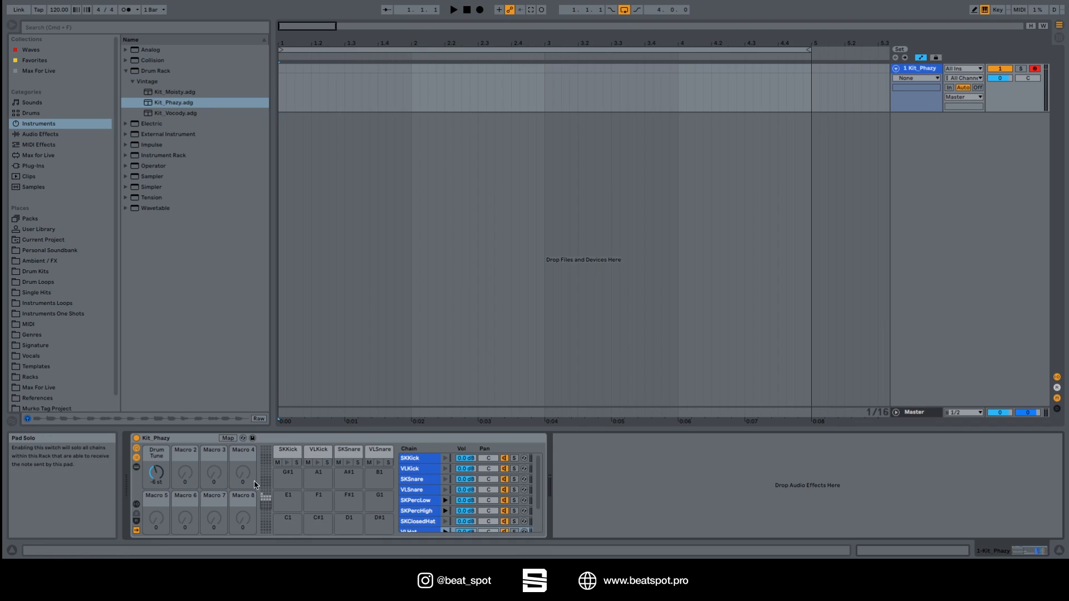
{"action": "key", "text": "Up"}
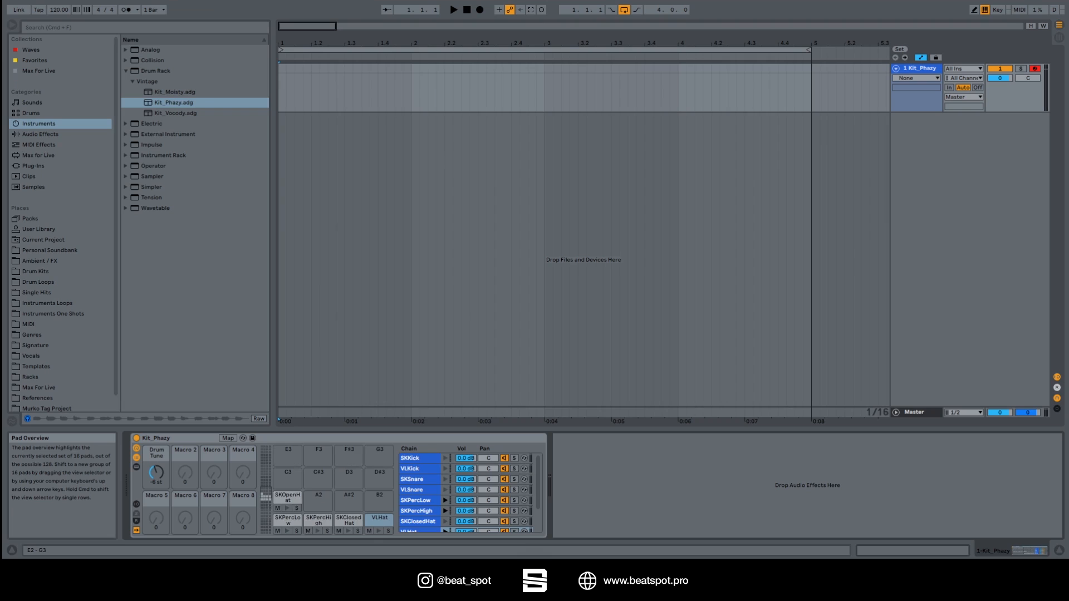
Step: Preview the SKKick and VLKick chains and look through the rest of the chain list
{"action": "left_click", "coordinate": [446, 460]}
{"action": "left_click", "coordinate": [446, 469]}
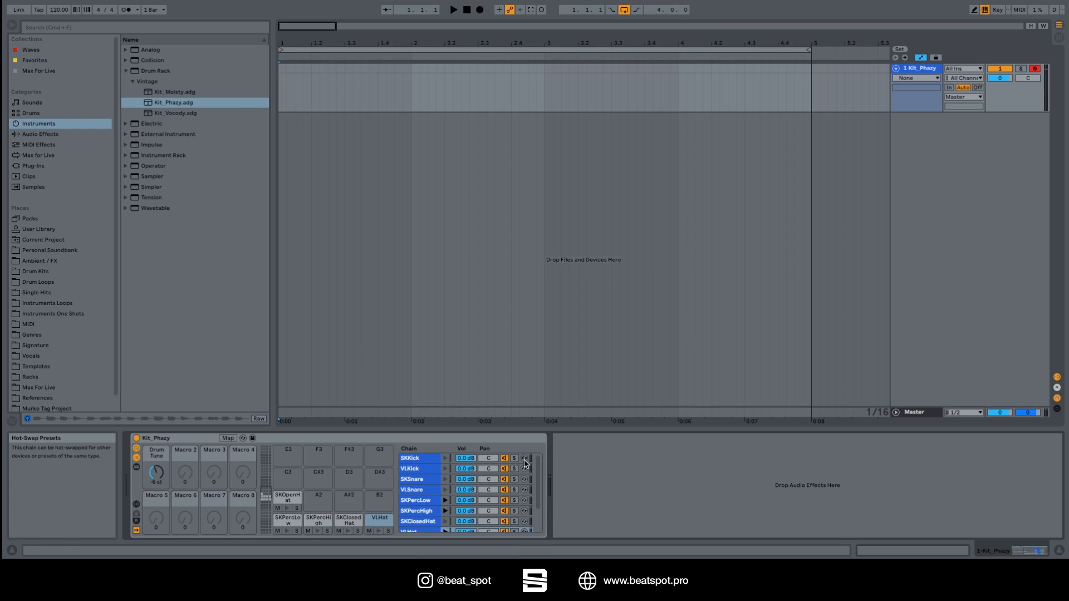
{"action": "scroll", "coordinate": [524, 463], "scroll_direction": "down", "scroll_amount": 3}
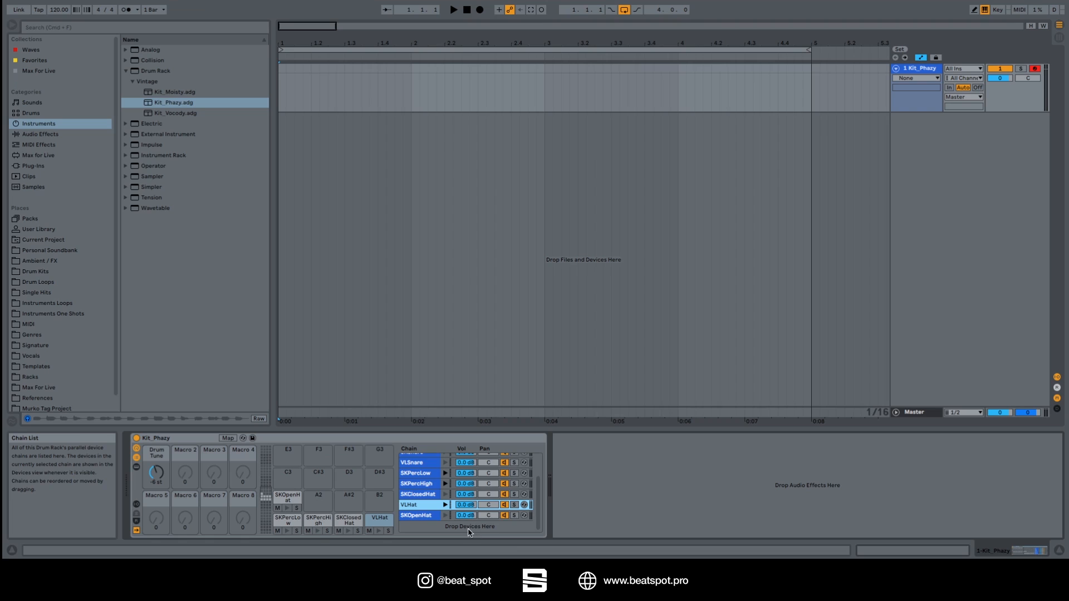
Step: Browse the audio effects for Reverb and show the devices of the SKOpenHat chain
{"action": "left_click", "coordinate": [68, 136]}
{"action": "scroll", "coordinate": [162, 311], "scroll_direction": "down", "scroll_amount": 2}
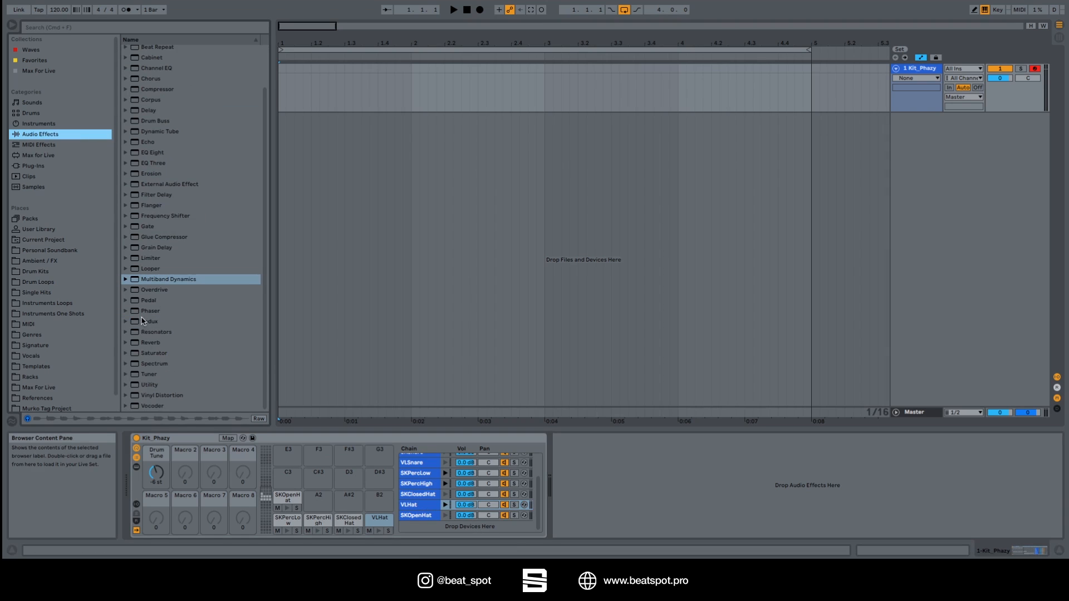
{"action": "left_click_drag", "start_coordinate": [139, 344], "coordinate": [137, 469]}
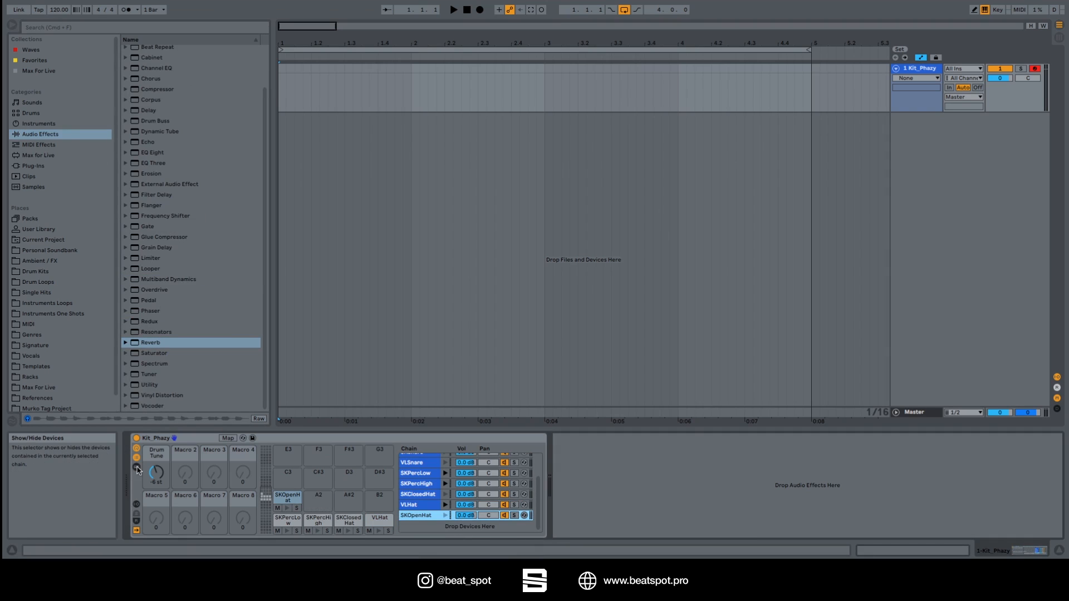
{"action": "left_click", "coordinate": [137, 470]}
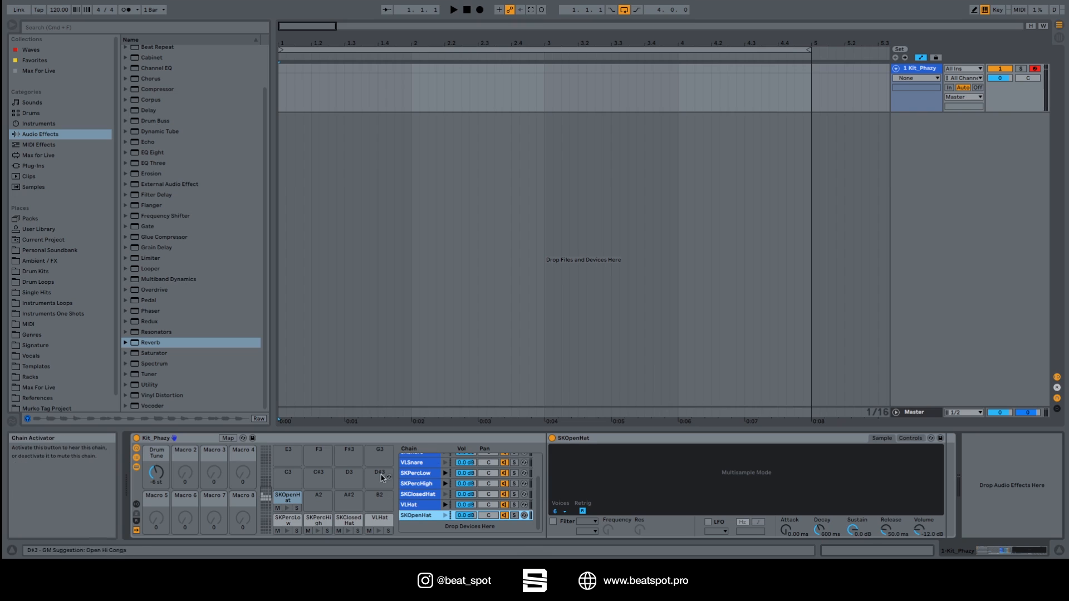
Step: Inspect the devices on the SKPercLow, SKPercHigh, SKClosedHat and VLHat pads one after another
{"action": "left_click", "coordinate": [292, 520]}
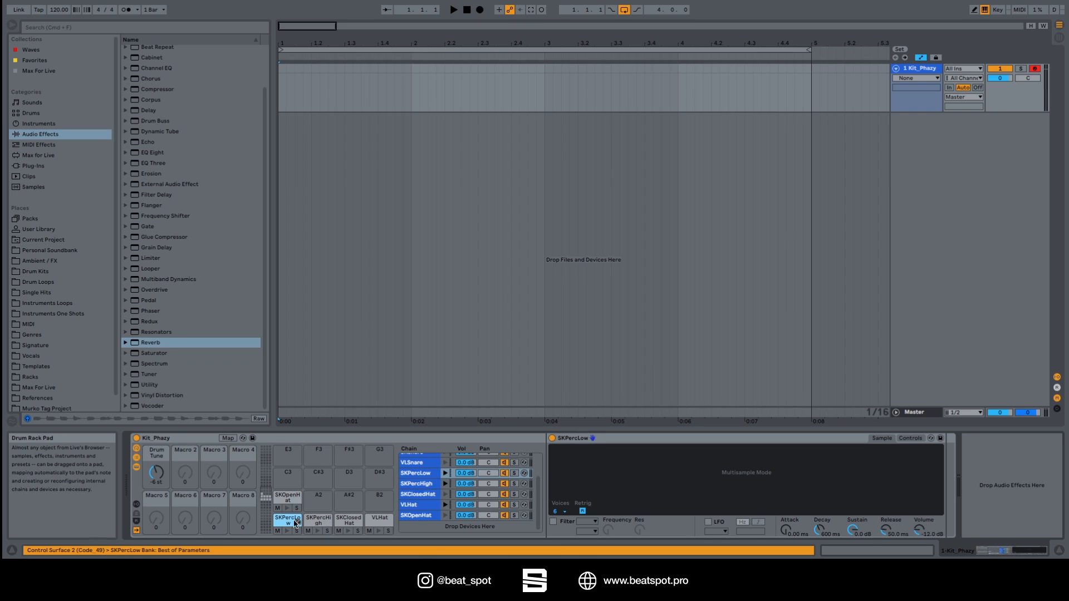
{"action": "left_click", "coordinate": [311, 522]}
{"action": "left_click", "coordinate": [346, 522]}
{"action": "left_click", "coordinate": [369, 524]}
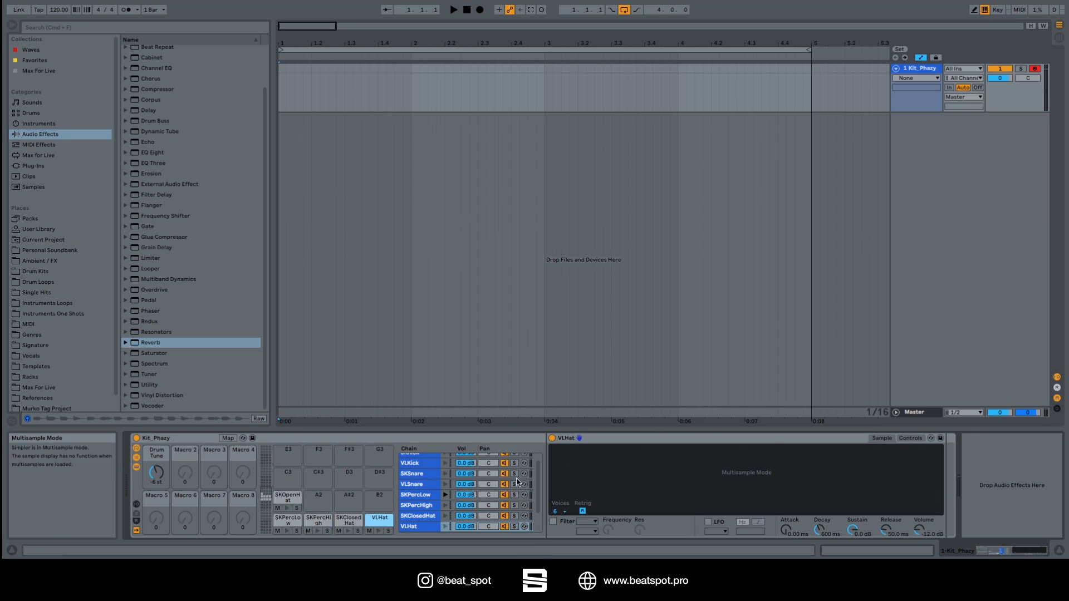
Step: Toggle the rack's Auto Select and show the input/output section for all chains
{"action": "left_click", "coordinate": [136, 531]}
{"action": "left_click", "coordinate": [136, 532]}
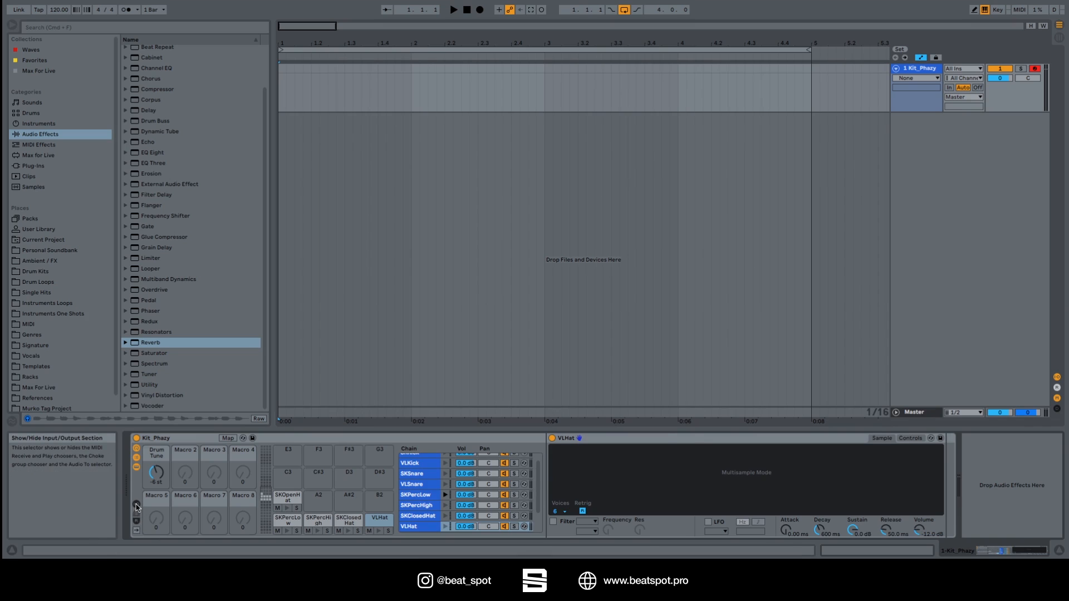
{"action": "left_click", "coordinate": [137, 506]}
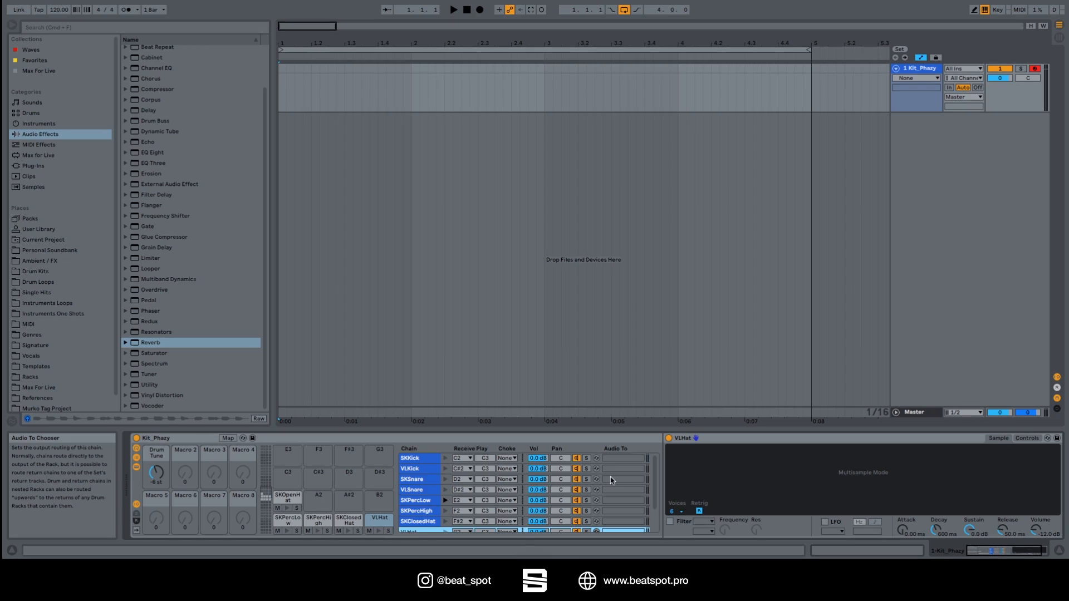
{"action": "scroll", "coordinate": [611, 480], "scroll_direction": "down", "scroll_amount": 2}
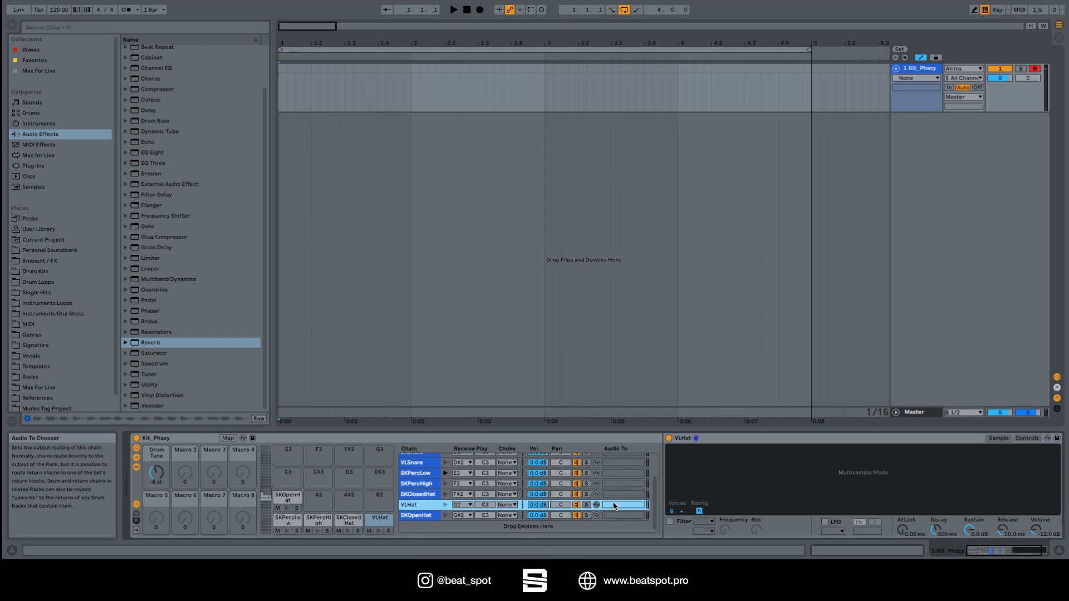
{"action": "scroll", "coordinate": [615, 506], "scroll_direction": "up", "scroll_amount": 3}
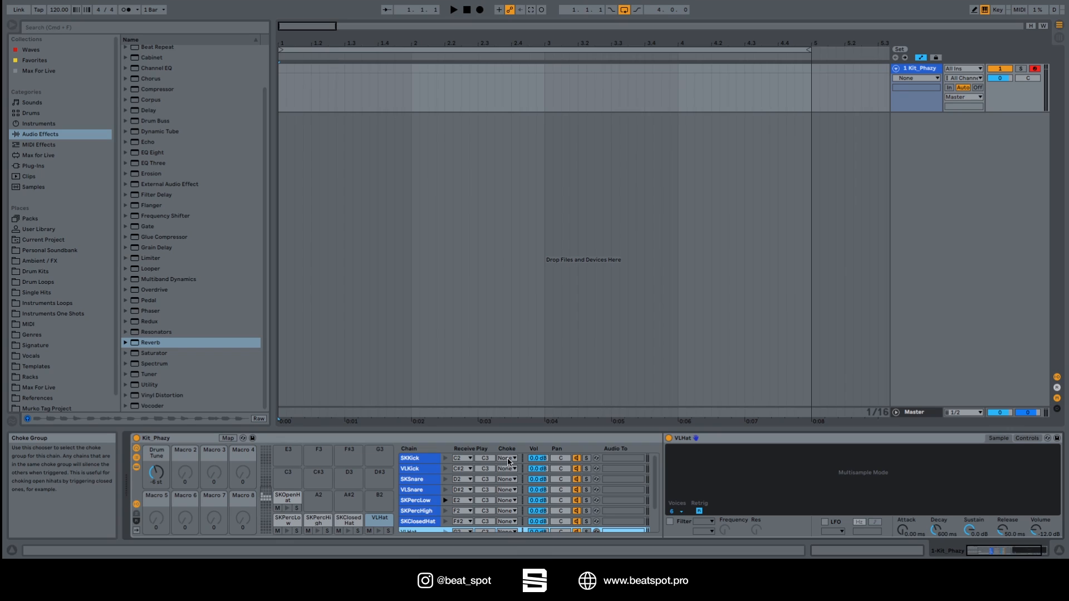
Step: Show the rack's return chains and add Reverb as the first return chain
{"action": "scroll", "coordinate": [323, 490], "scroll_direction": "up", "scroll_amount": 10}
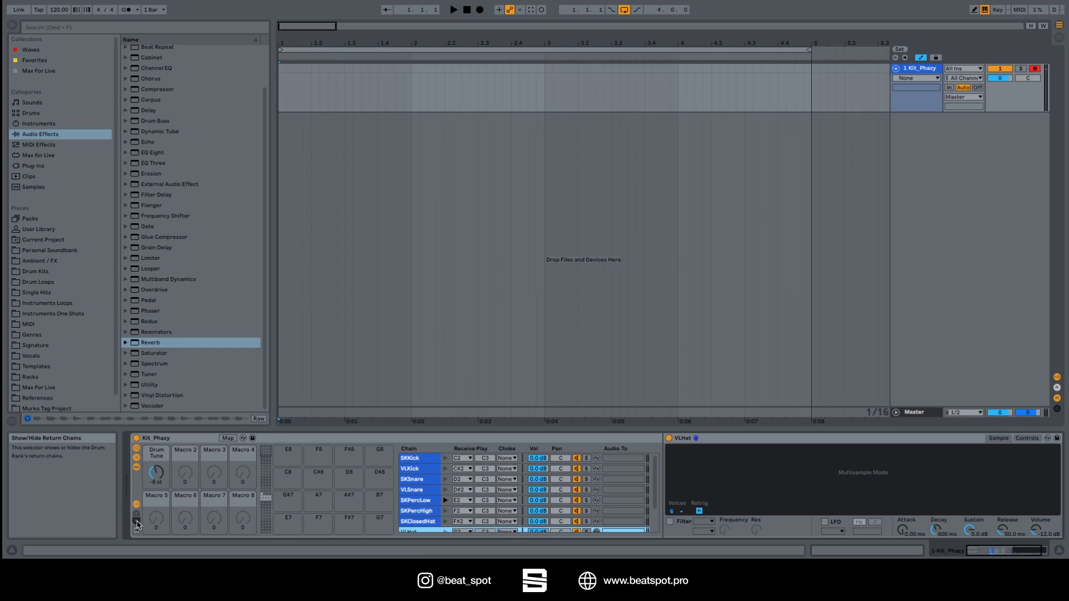
{"action": "left_click", "coordinate": [136, 523]}
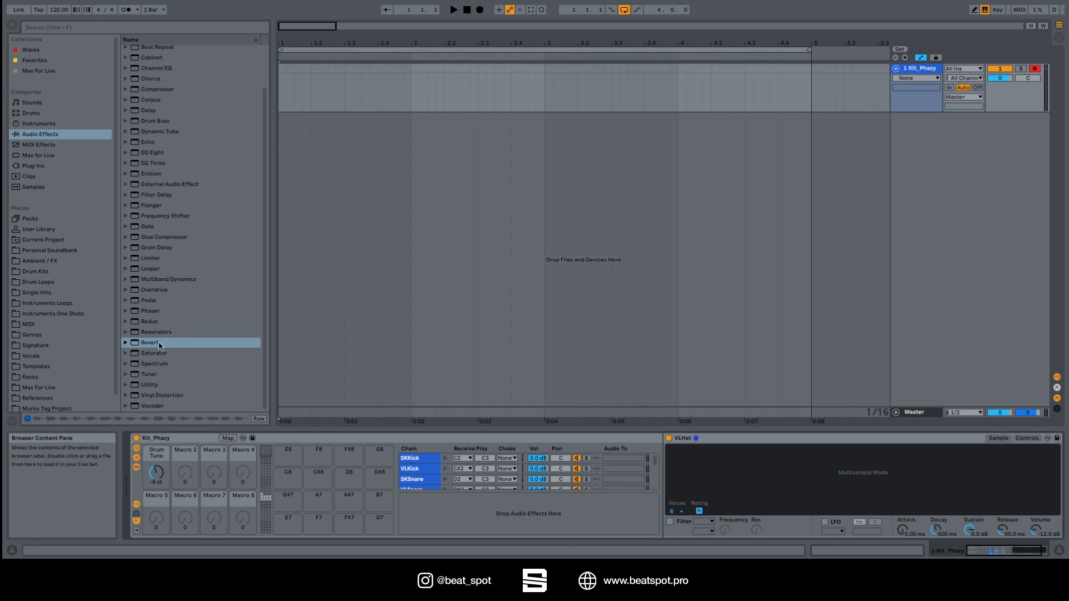
{"action": "left_click_drag", "start_coordinate": [136, 343], "coordinate": [505, 513]}
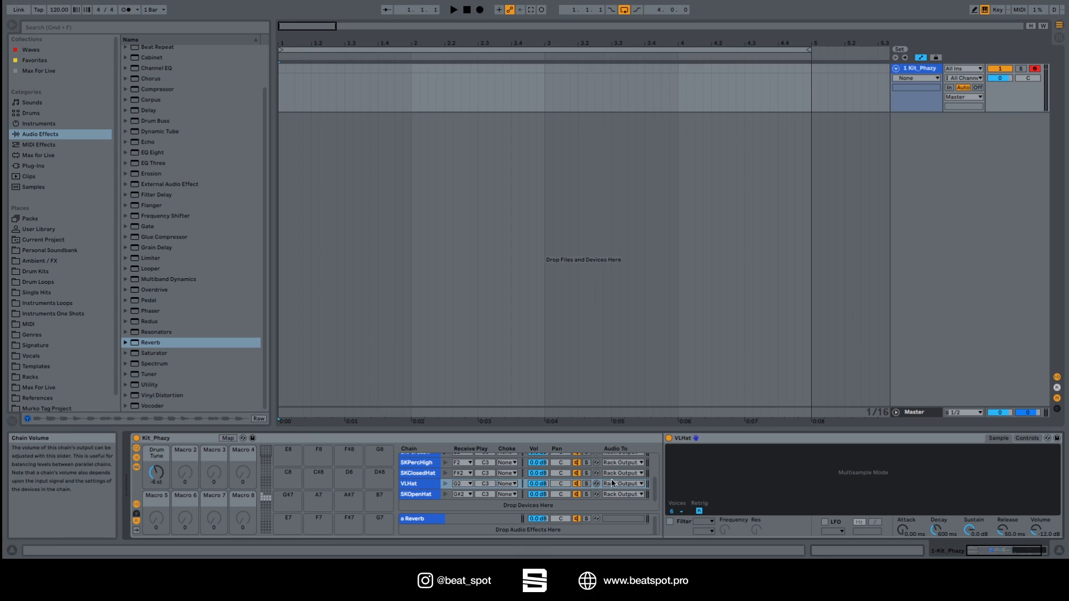
Step: Route the SKKick chain's audio output to the Reverb return chain
{"action": "scroll", "coordinate": [557, 479], "scroll_direction": "up", "scroll_amount": 3}
{"action": "left_click", "coordinate": [611, 458]}
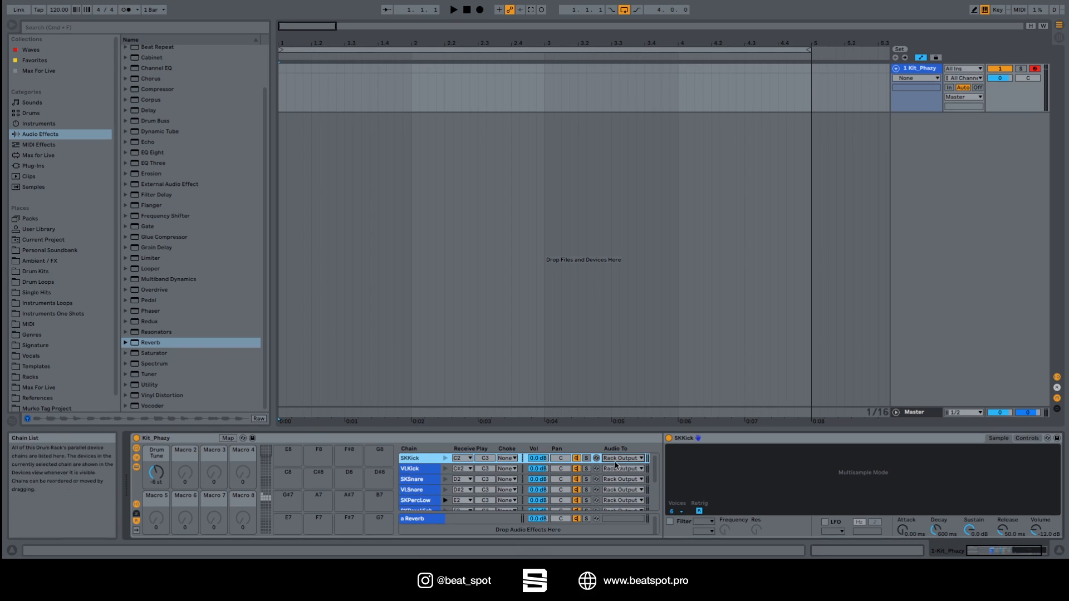
{"action": "left_click", "coordinate": [617, 460]}
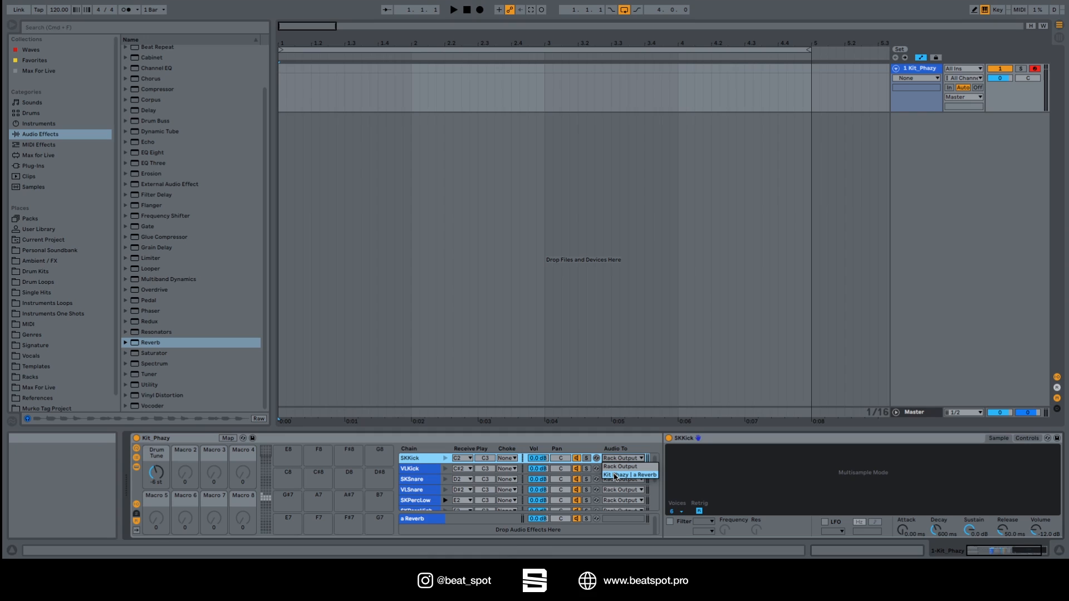
{"action": "left_click", "coordinate": [615, 476]}
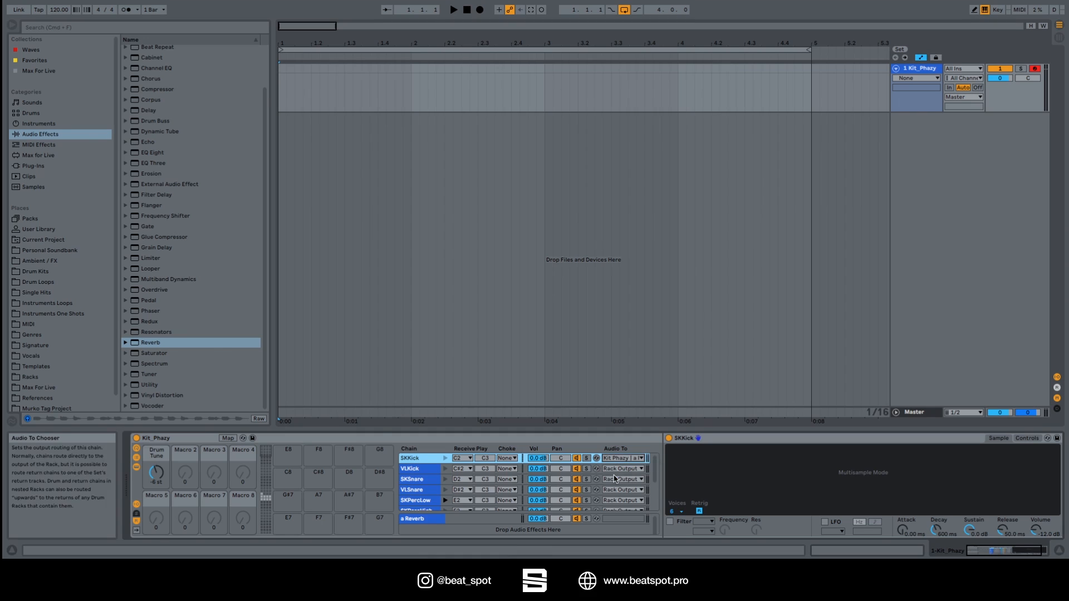
Step: Add Saturator as a second return chain and set SKKick's audio output to Kit_Phazy | a Reverb
{"action": "left_click", "coordinate": [137, 357]}
{"action": "left_click_drag", "start_coordinate": [137, 361], "coordinate": [484, 525]}
{"action": "left_click", "coordinate": [616, 458]}
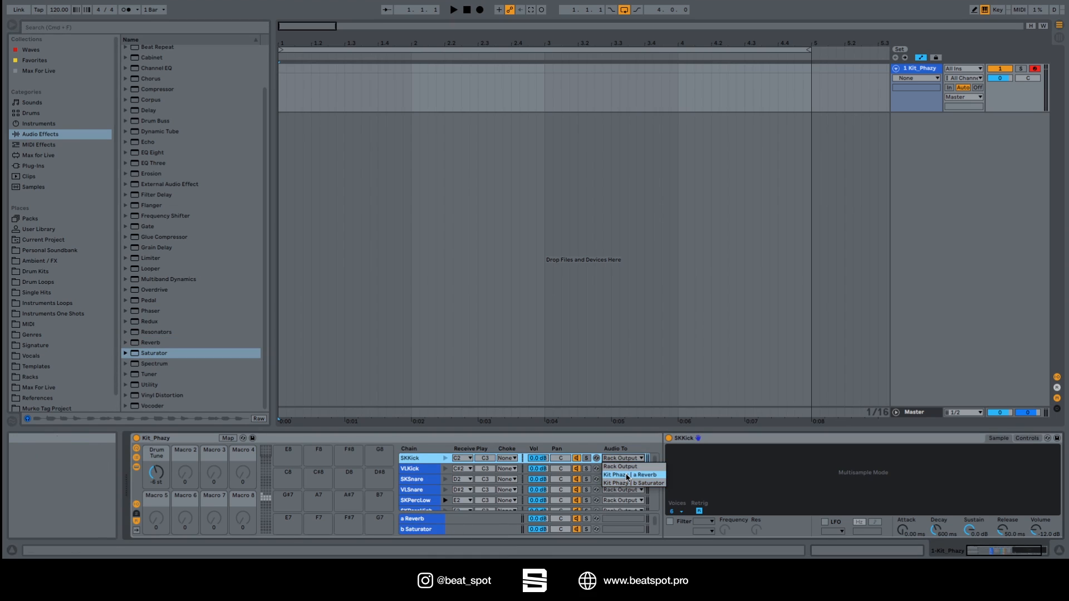
{"action": "left_click", "coordinate": [627, 476]}
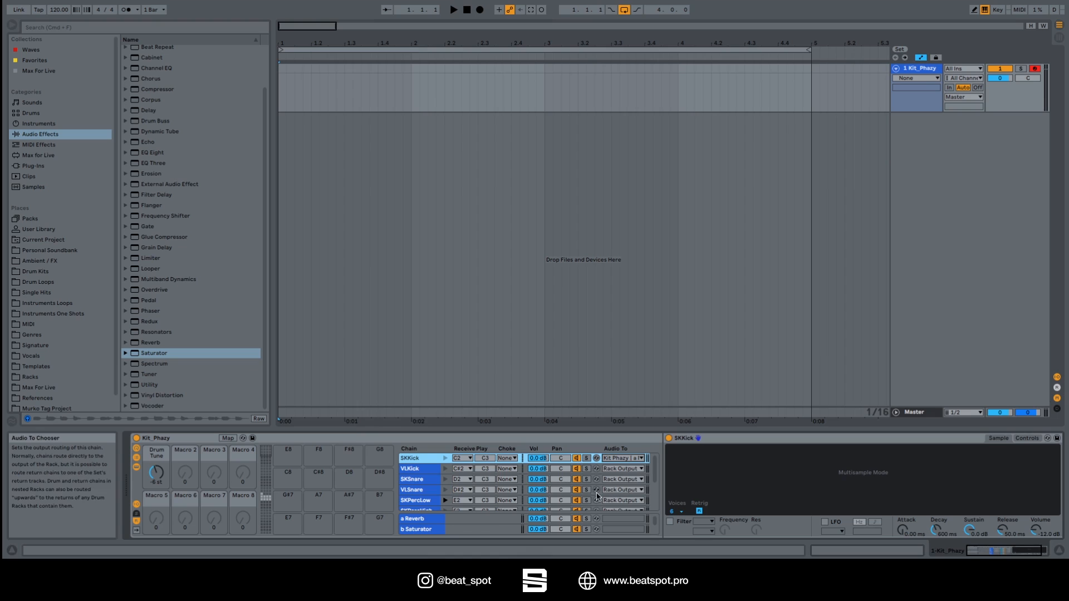
Step: Preview SKKick through the Reverb return chain and lower that return chain's volume to -5.6 dB
{"action": "left_click", "coordinate": [511, 526]}
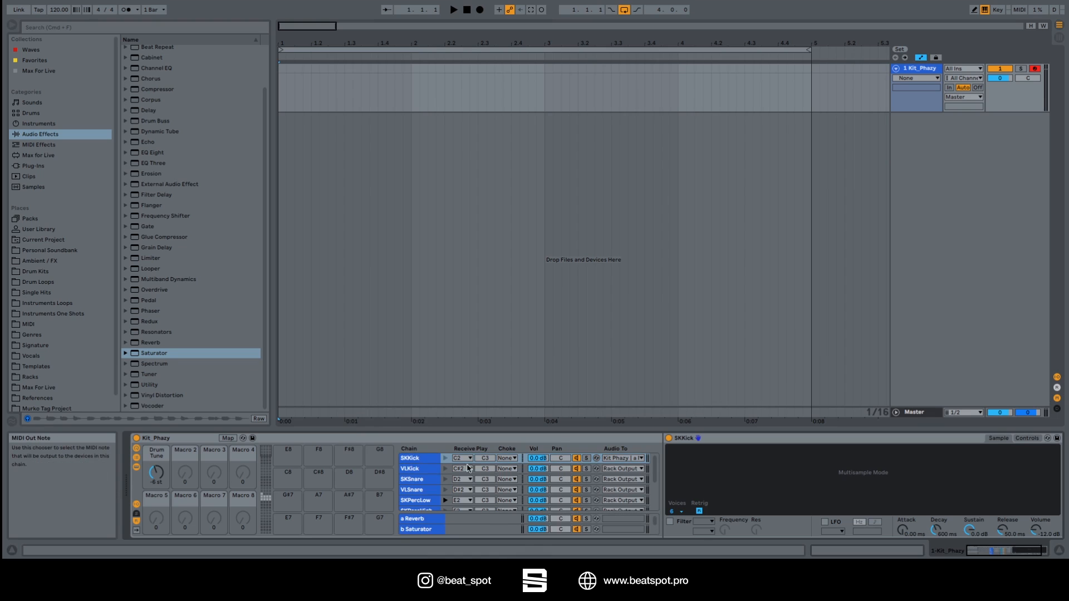
{"action": "left_click", "coordinate": [444, 459]}
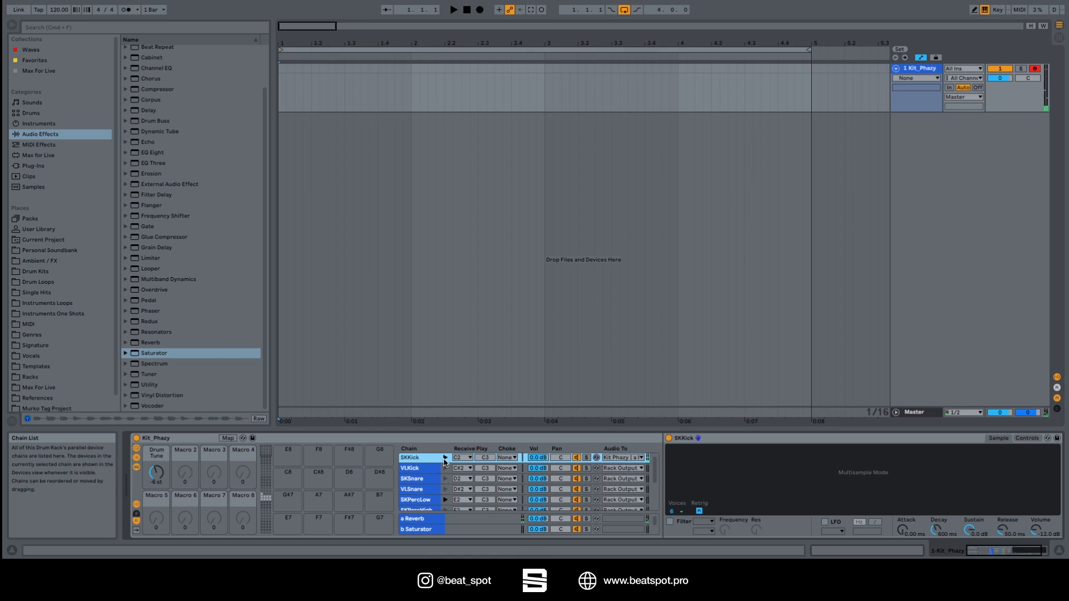
{"action": "left_click", "coordinate": [433, 521]}
{"action": "left_click", "coordinate": [446, 458]}
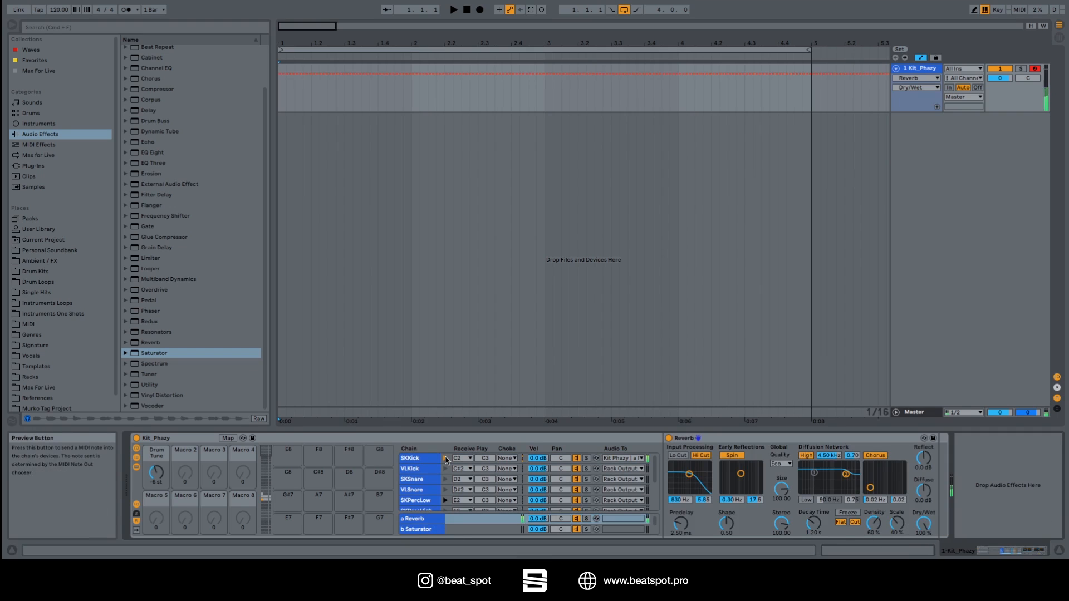
{"action": "left_click_drag", "start_coordinate": [538, 519], "coordinate": [538, 532]}
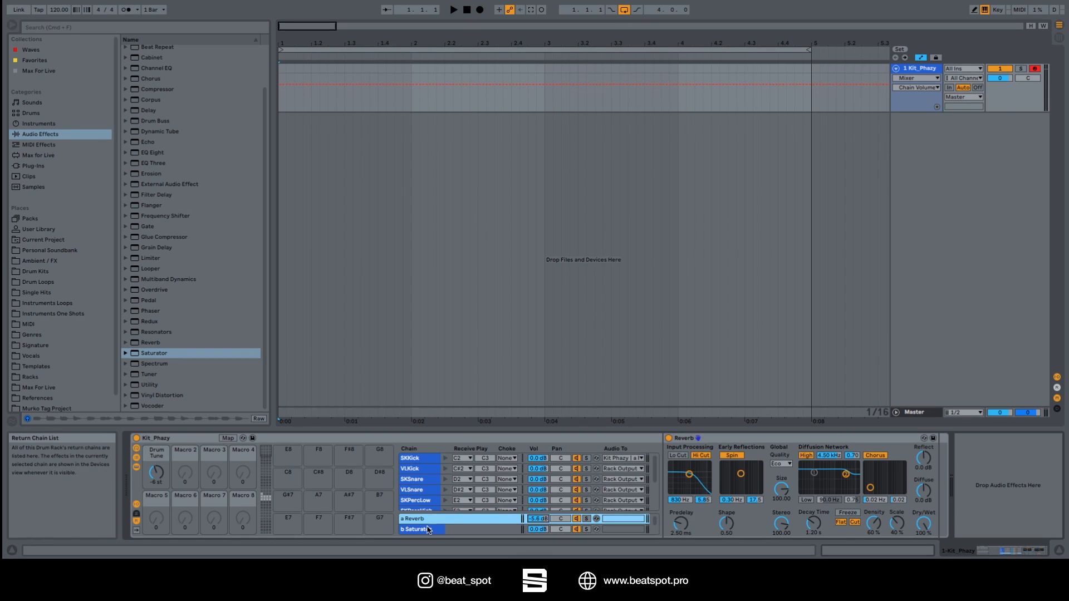
Step: Show the chain sends and set SKKick's audio output back to Rack Output
{"action": "left_click", "coordinate": [414, 458]}
{"action": "left_click", "coordinate": [137, 515]}
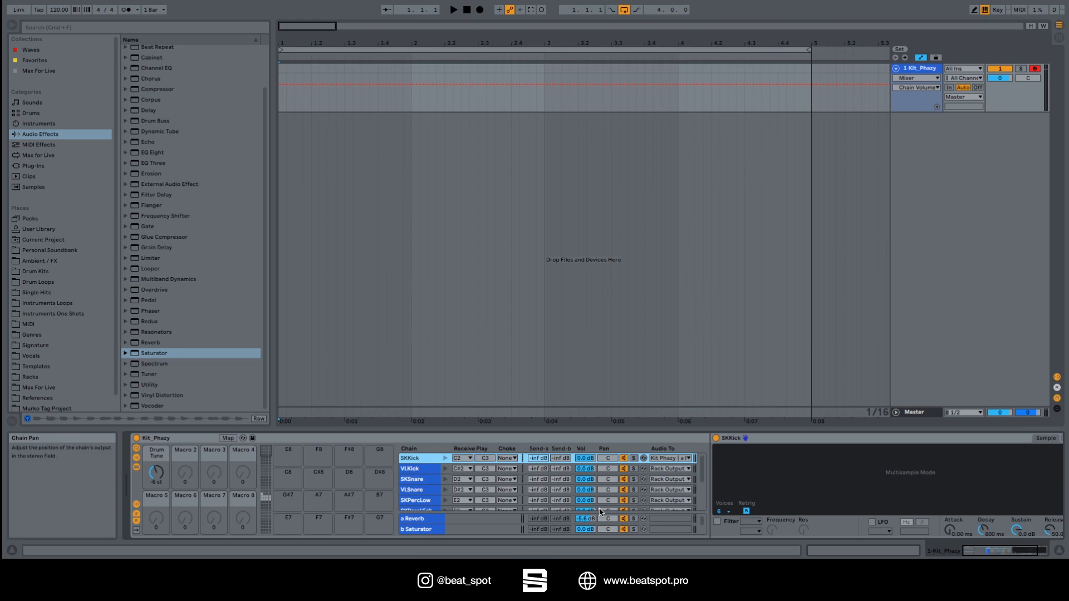
{"action": "left_click", "coordinate": [662, 458]}
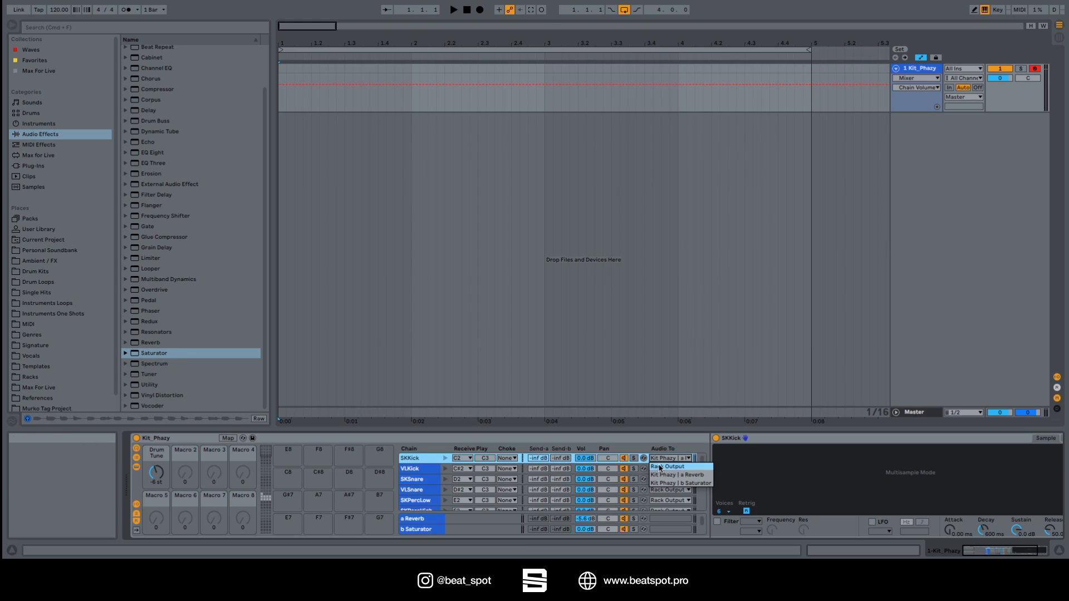
{"action": "left_click", "coordinate": [662, 468]}
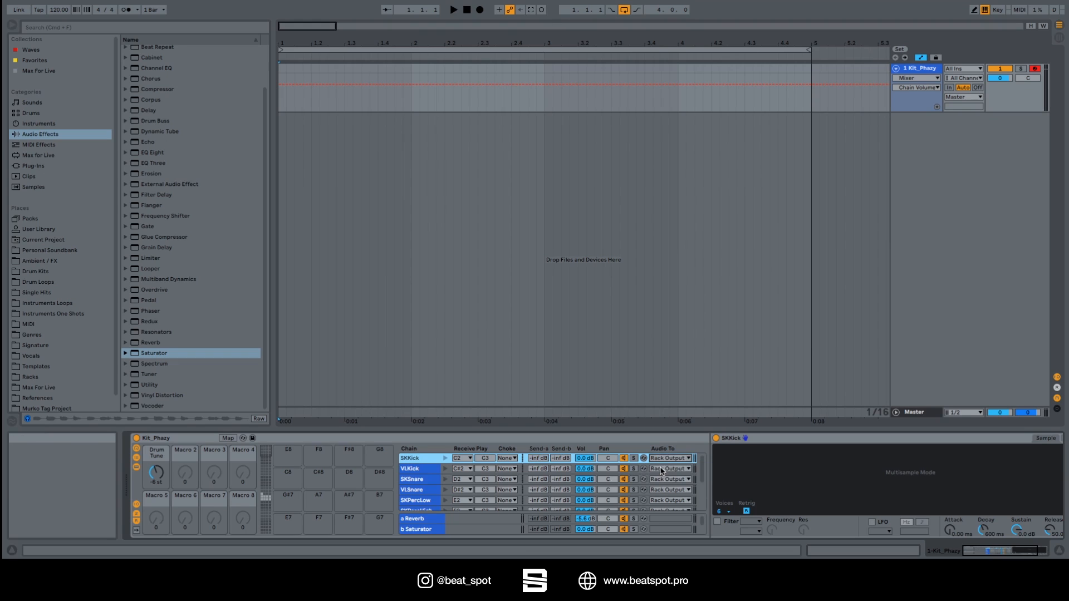
Step: Set SKKick's send a to -1.0 dB and send b to -21.0 dB, previewing the kick
{"action": "mouse_move", "coordinate": [542, 461]}
{"action": "left_mouse_down"}
{"action": "mouse_move", "coordinate": [542, 430]}
{"action": "mouse_move", "coordinate": [538, 446]}
{"action": "left_mouse_up"}
{"action": "left_click", "coordinate": [445, 458]}
{"action": "left_click", "coordinate": [446, 459]}
{"action": "left_click_drag", "start_coordinate": [561, 458], "coordinate": [560, 450]}
{"action": "left_click", "coordinate": [446, 460]}
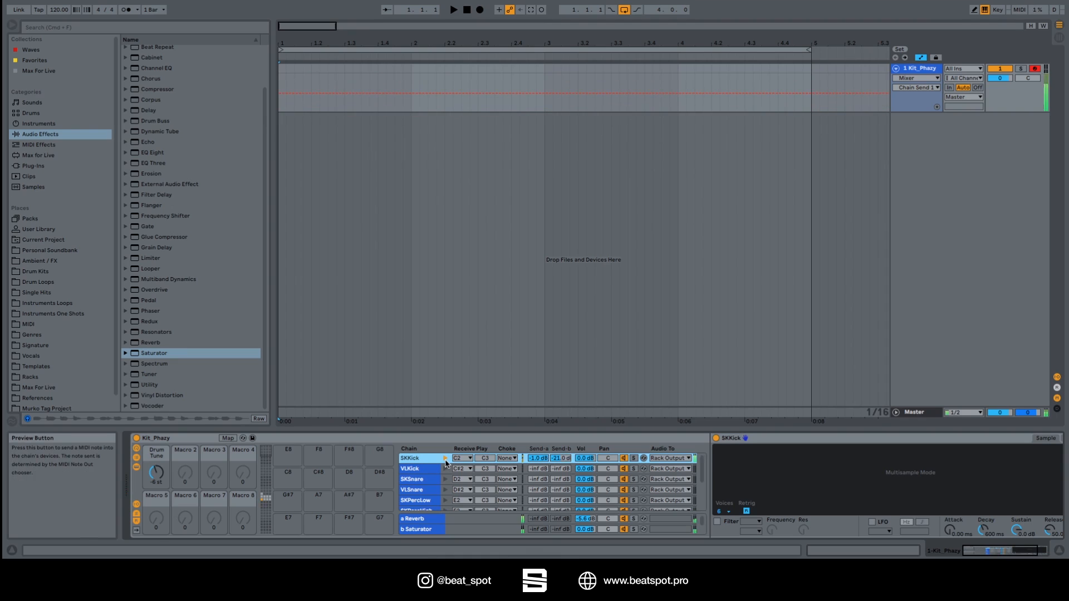
Step: Add Phaser and EQ Eight as further return chains in the drum rack
{"action": "left_click", "coordinate": [146, 353]}
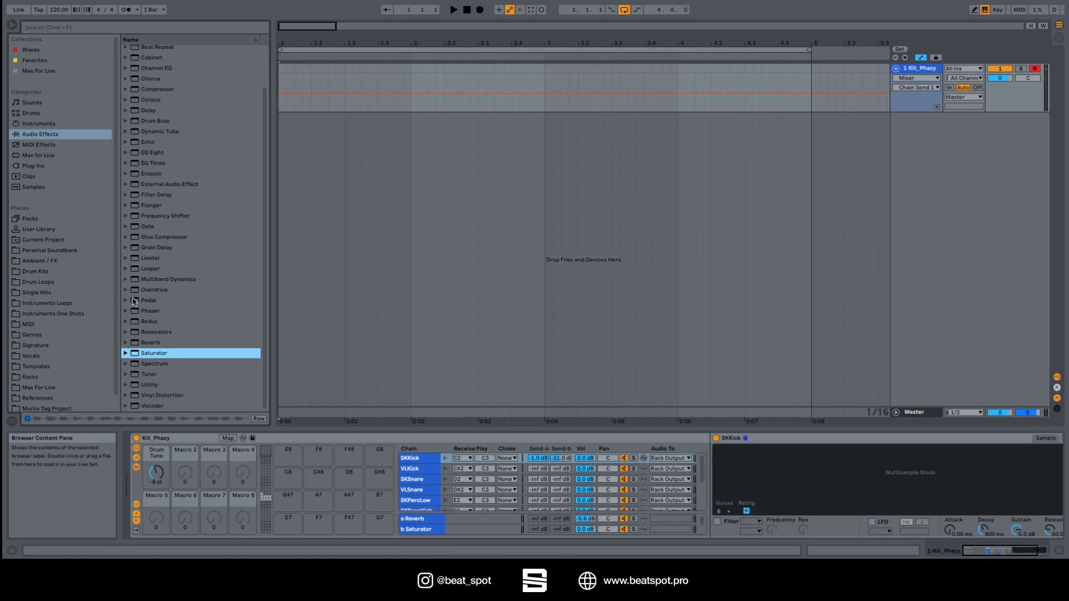
{"action": "left_click_drag", "start_coordinate": [134, 315], "coordinate": [462, 527]}
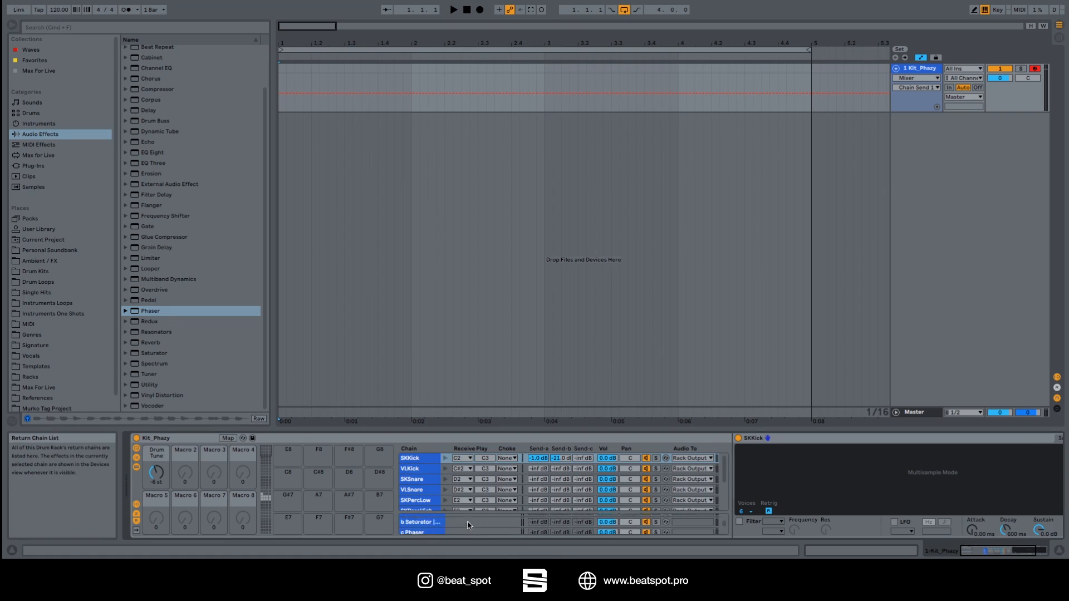
{"action": "left_click", "coordinate": [483, 501]}
{"action": "left_click_drag", "start_coordinate": [483, 503], "coordinate": [479, 530]}
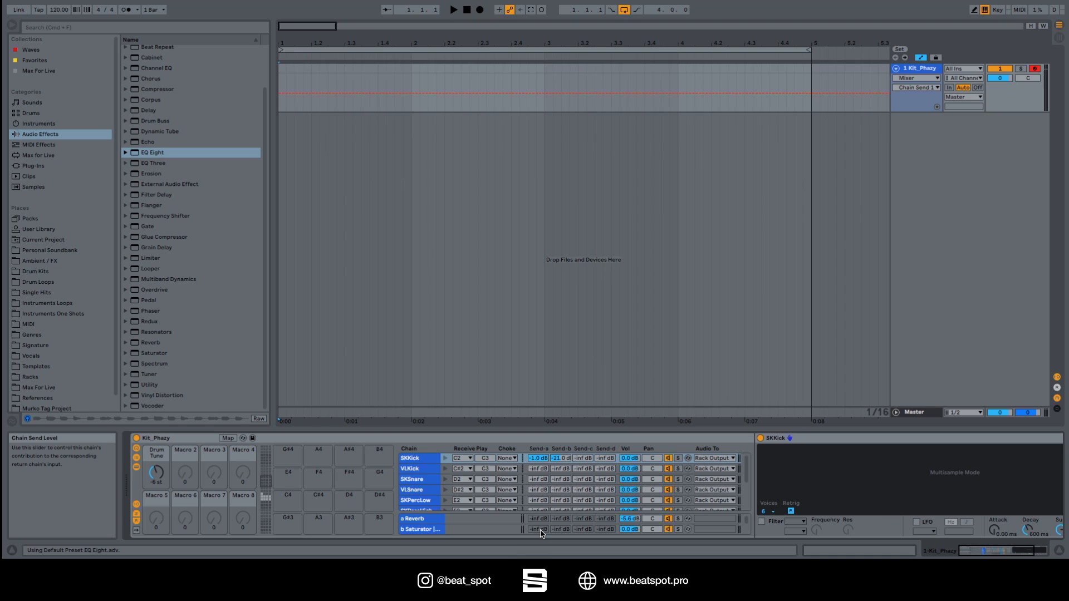
{"action": "scroll", "coordinate": [557, 482], "scroll_direction": "down", "scroll_amount": 3}
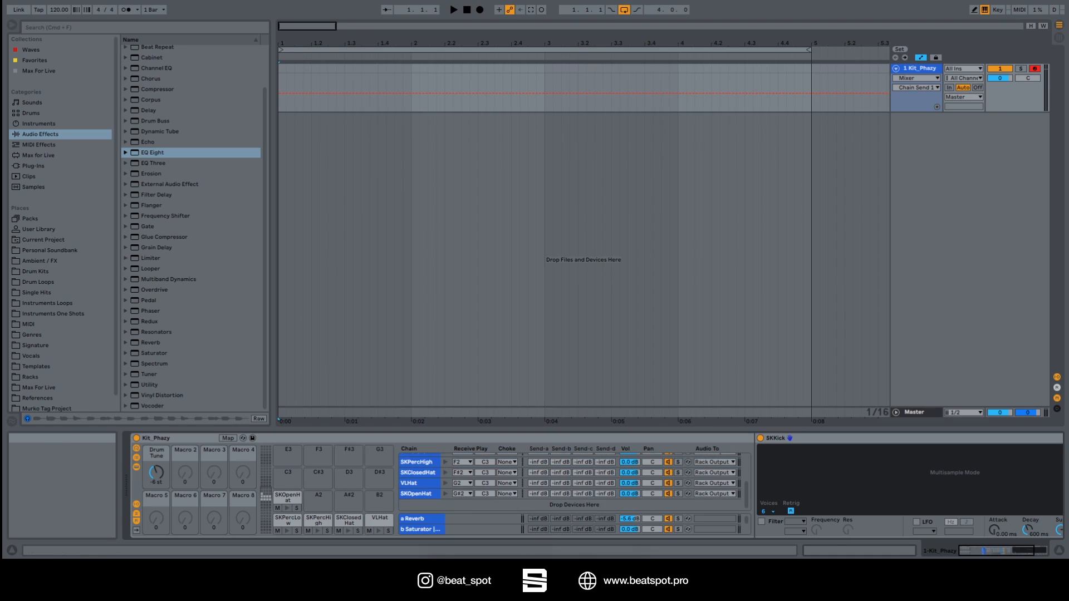